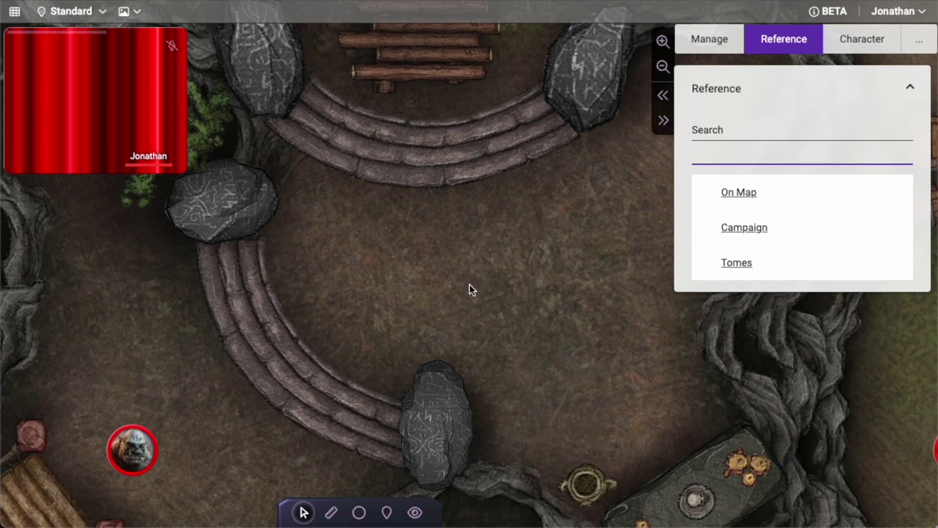
# - Activate the map-pin tool in the bottom toolbar
pyautogui.click(387, 512)
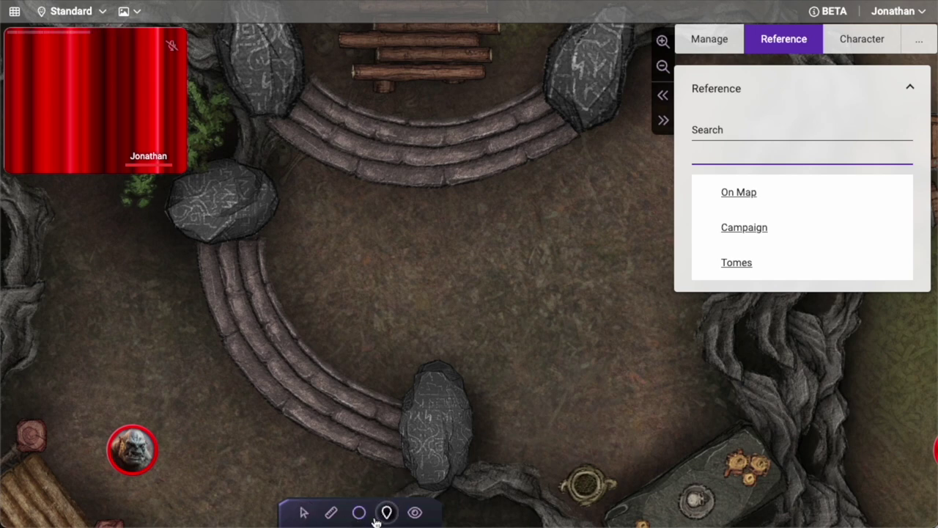
# - Place a Reference point named 'test' with text 'test' near the map centre
pyautogui.click(402, 275)
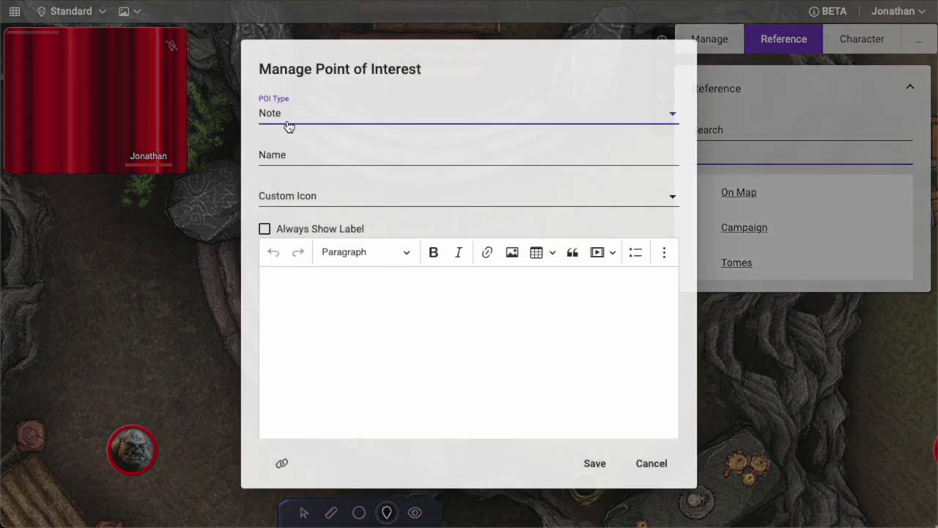
pyautogui.click(288, 122)
pyautogui.click(291, 145)
pyautogui.click(291, 153)
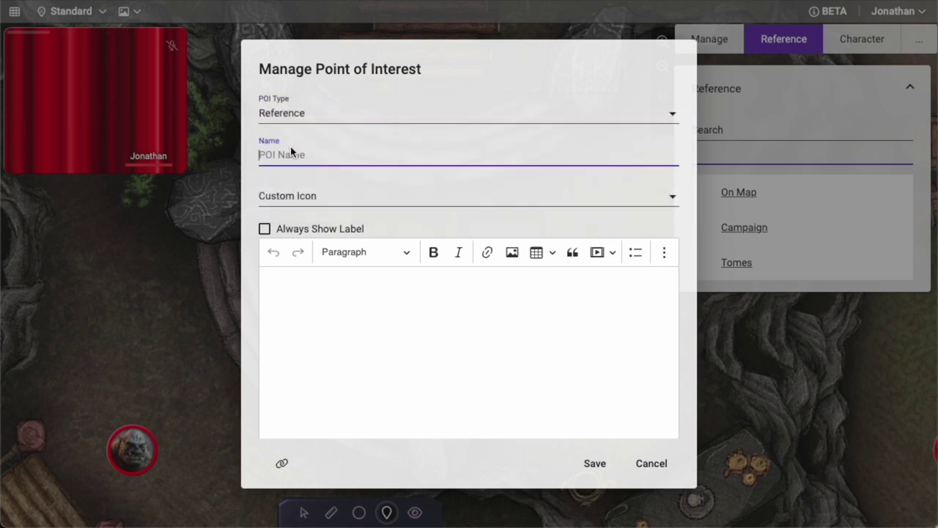
pyautogui.write('te')
pyautogui.click(321, 318)
pyautogui.write('test')
pyautogui.click(593, 464)
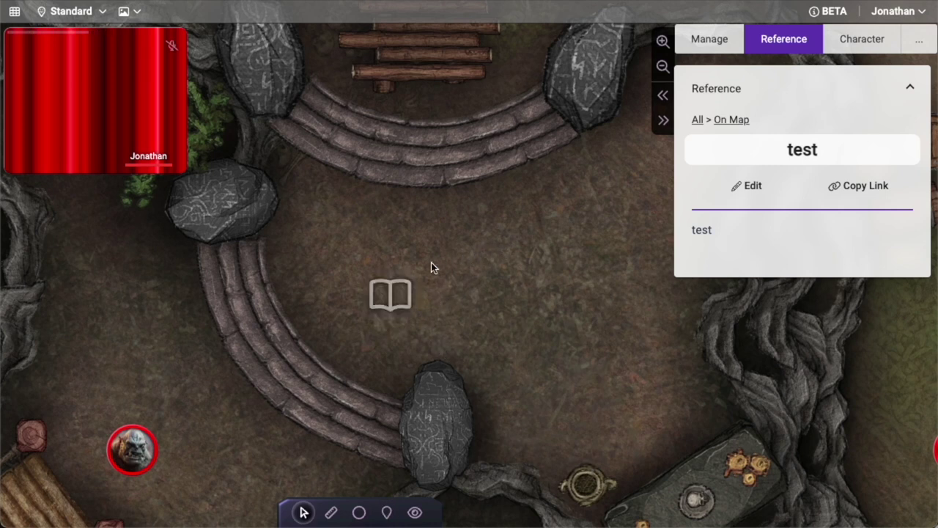
# - Select the test pin, go to the All list and expand On Map
pyautogui.click(392, 299)
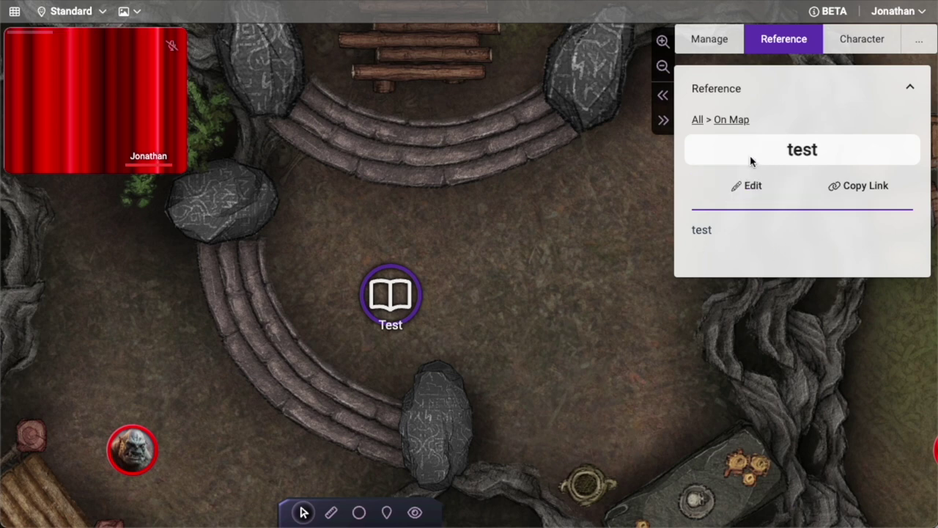
pyautogui.click(698, 120)
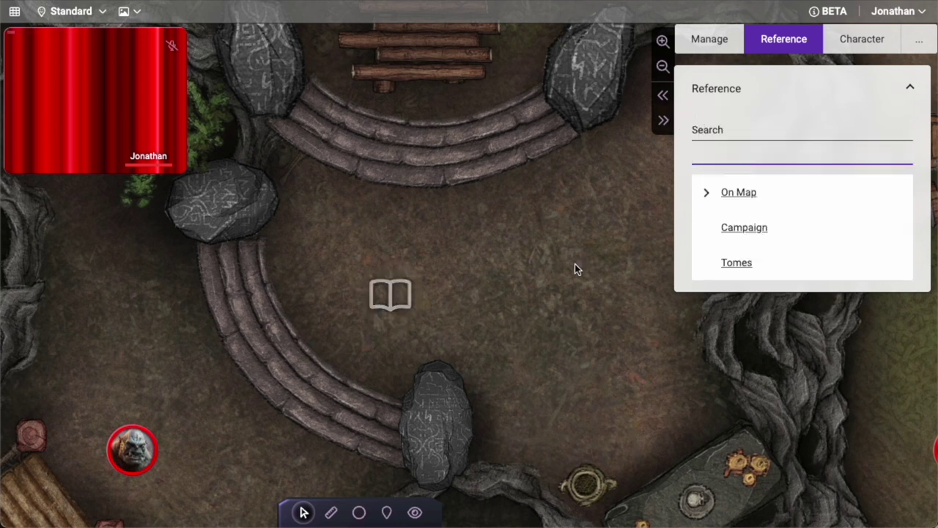
pyautogui.click(708, 196)
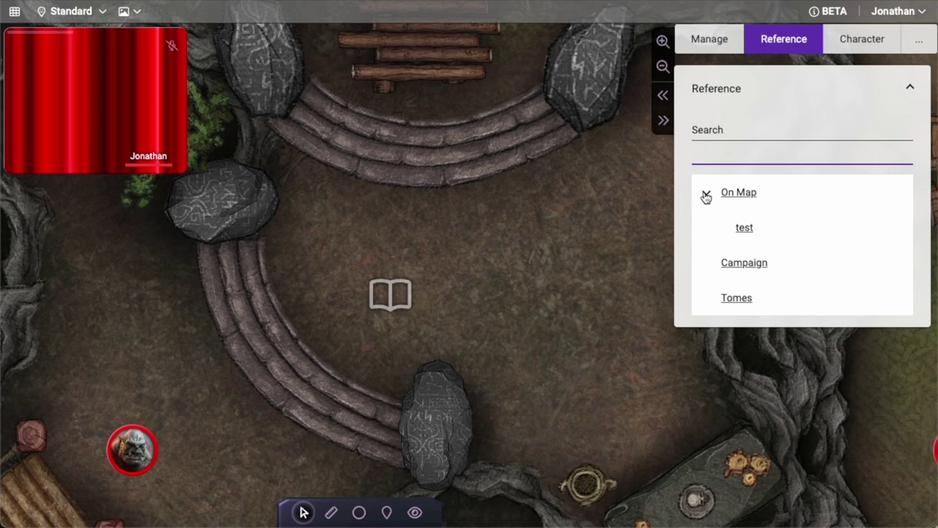
pyautogui.click(704, 197)
pyautogui.click(706, 195)
# - Open the 'test' entry, return to All and collapse the On Map group
pyautogui.click(743, 227)
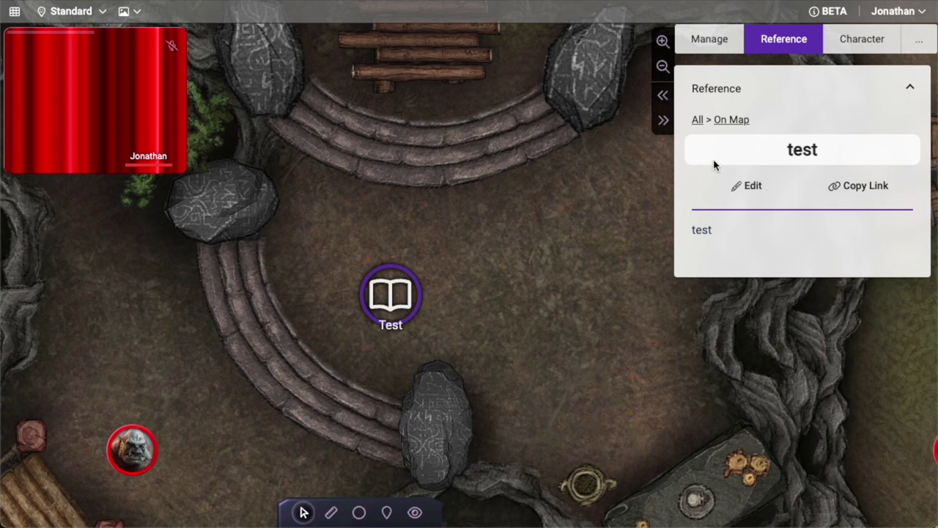
pyautogui.click(698, 120)
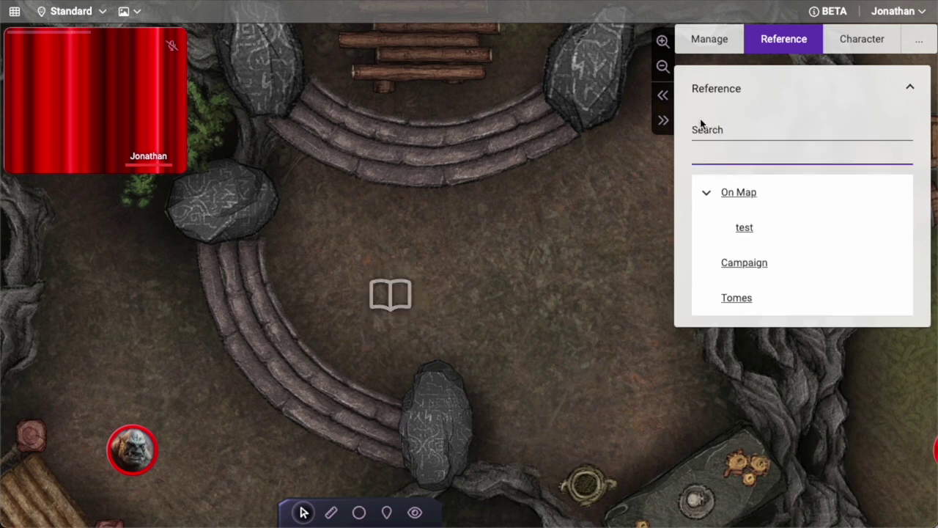
pyautogui.click(743, 229)
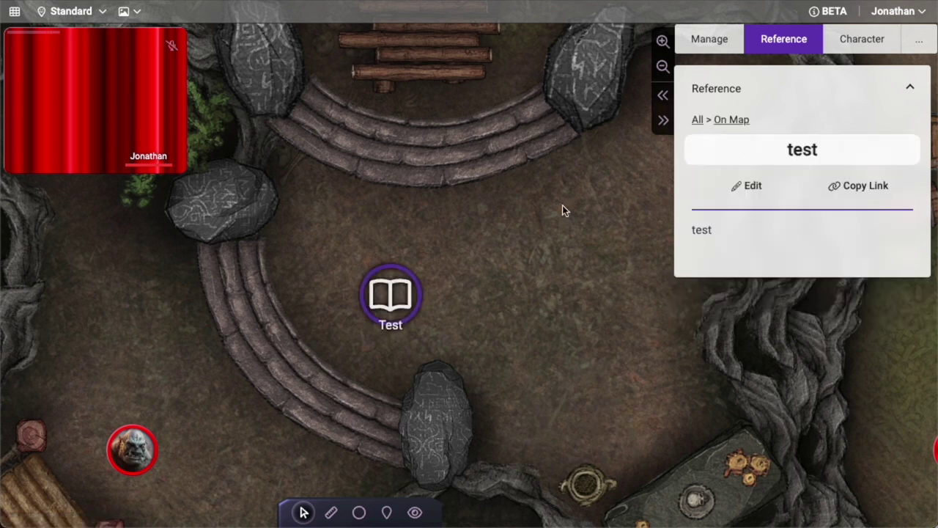
pyautogui.click(698, 119)
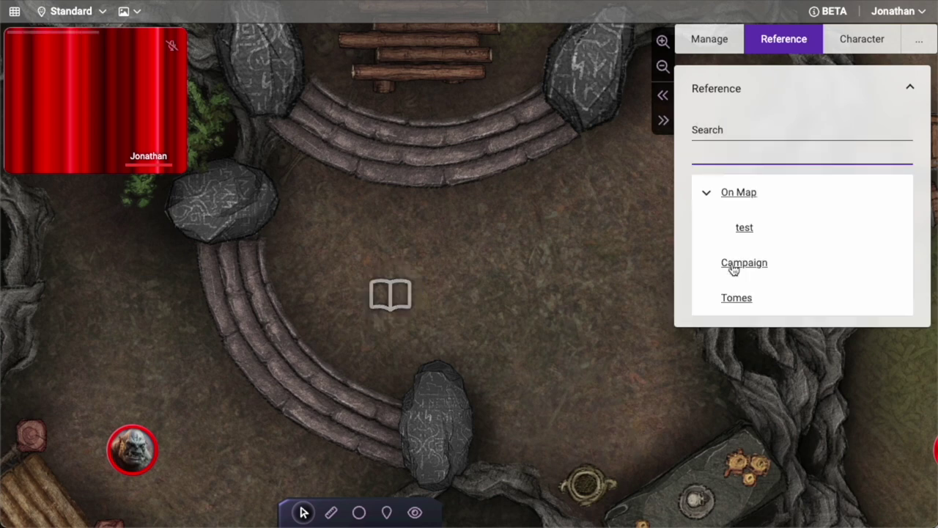
pyautogui.click(705, 191)
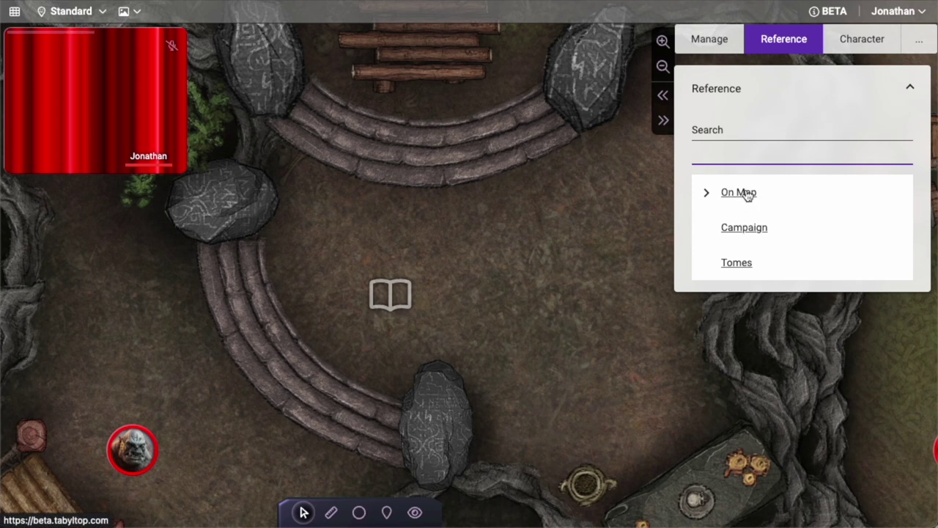
# - Create and open 'Campaign Page 1' with body 'This info' in the Campaign tome
pyautogui.click(745, 231)
pyautogui.click(876, 187)
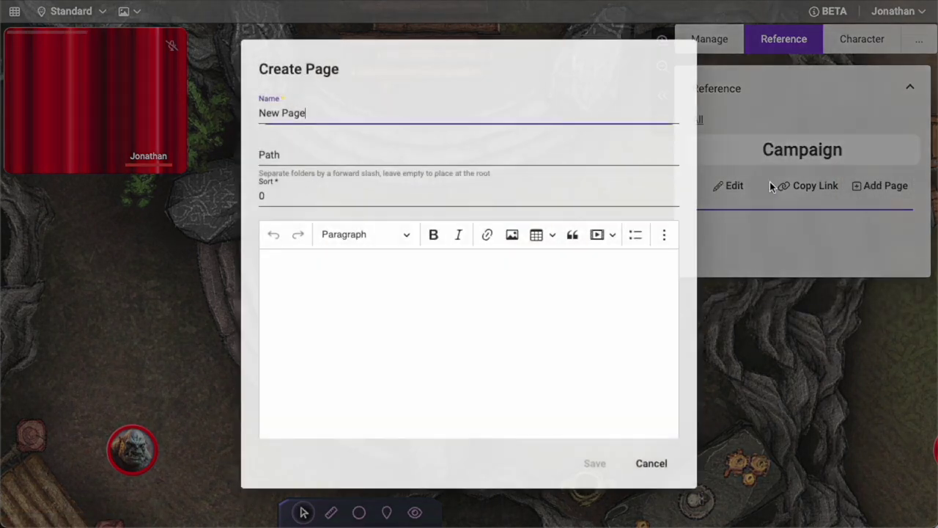
pyautogui.moveTo(321, 117); pyautogui.dragTo(251, 115)
pyautogui.write('Campaign Page')
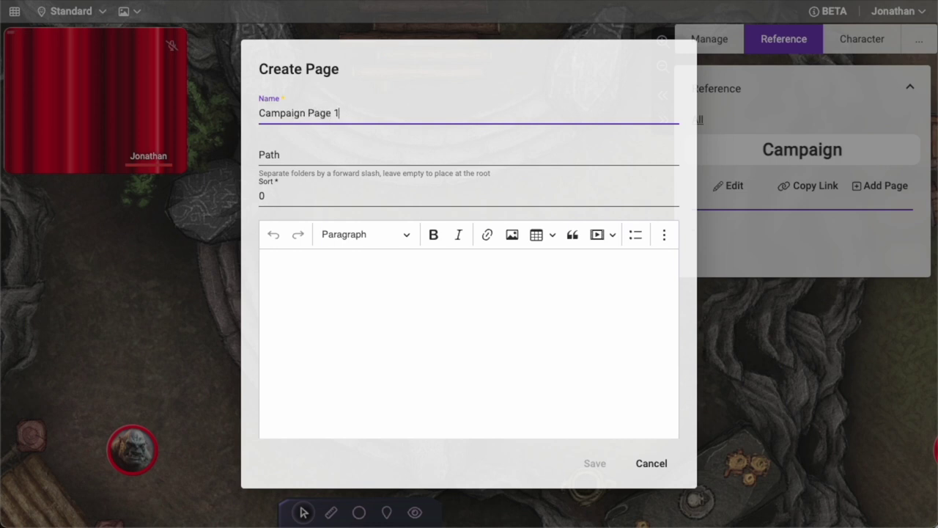
pyautogui.click(331, 336)
pyautogui.write('This info')
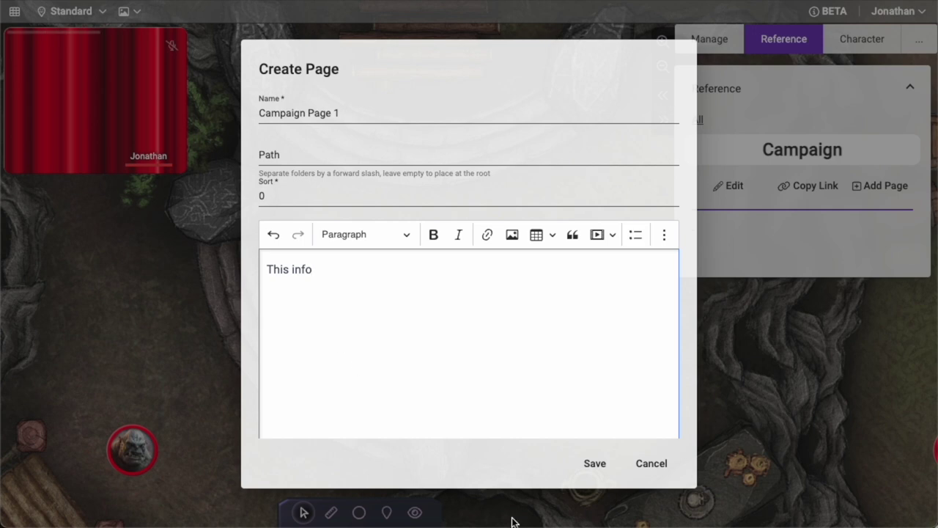
pyautogui.click(598, 464)
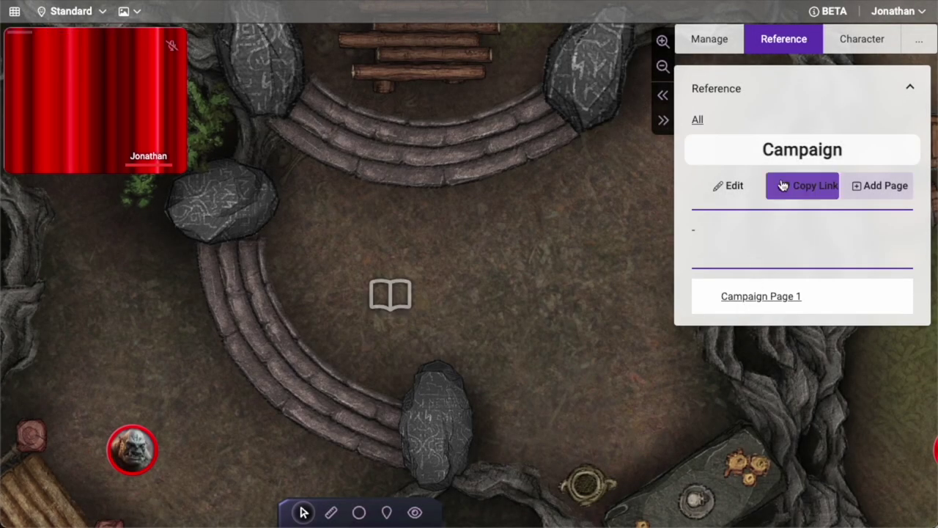
pyautogui.click(777, 296)
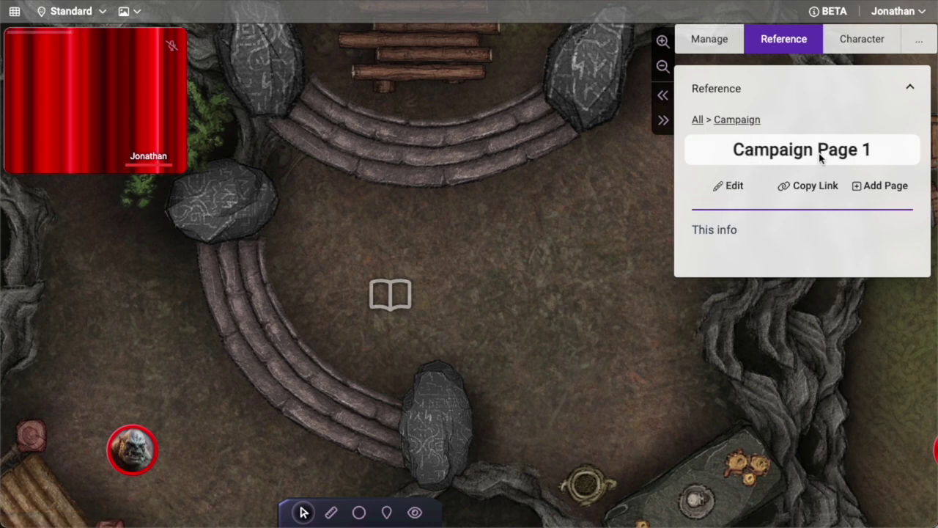
# - Change the Campaign tome's '-' description to 'Campaign info' and save it
pyautogui.click(738, 119)
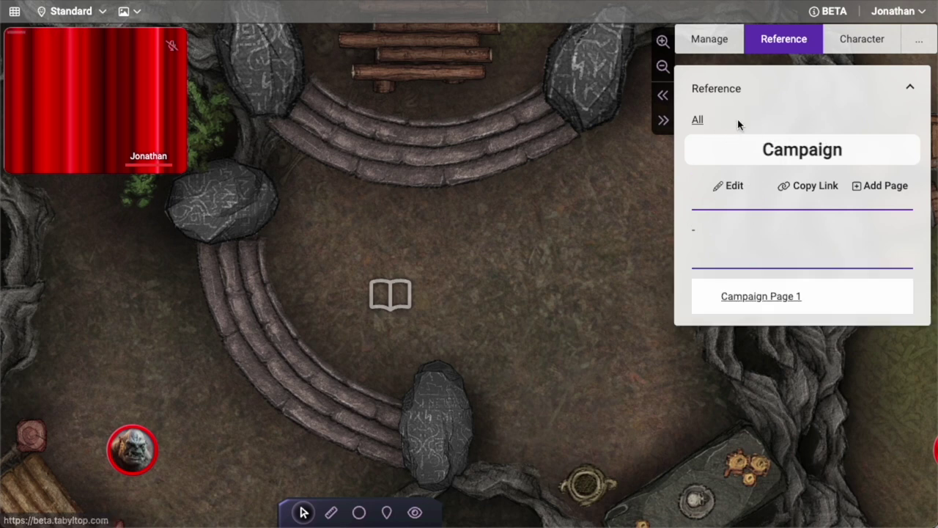
pyautogui.click(724, 191)
pyautogui.moveTo(322, 183); pyautogui.dragTo(238, 187)
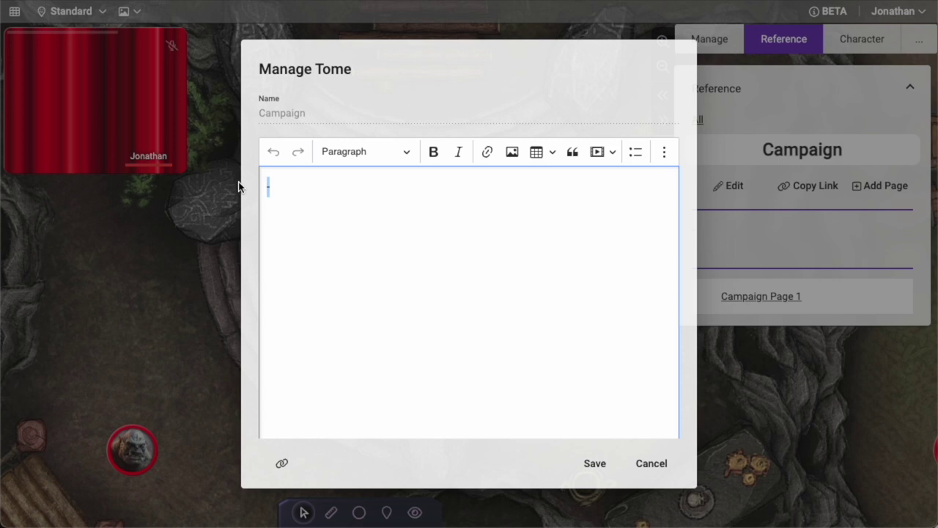
pyautogui.write('Campaign info')
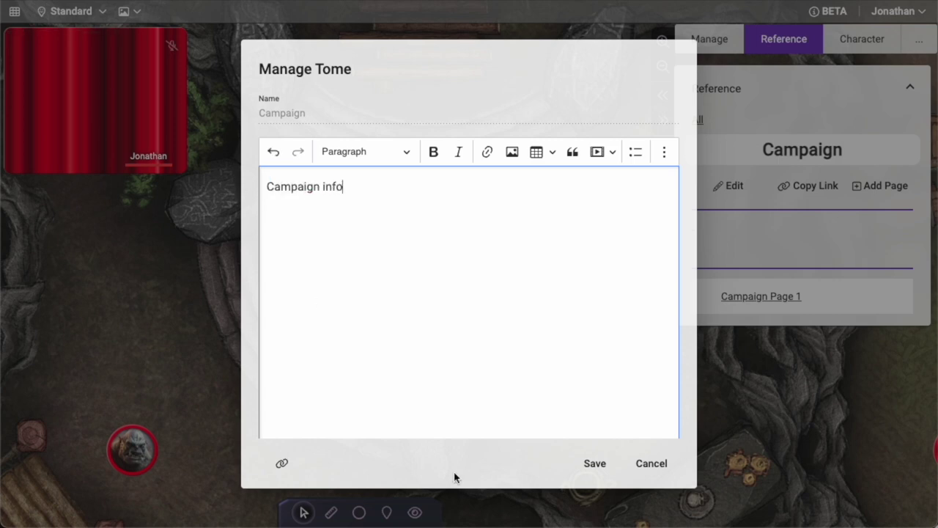
pyautogui.click(583, 463)
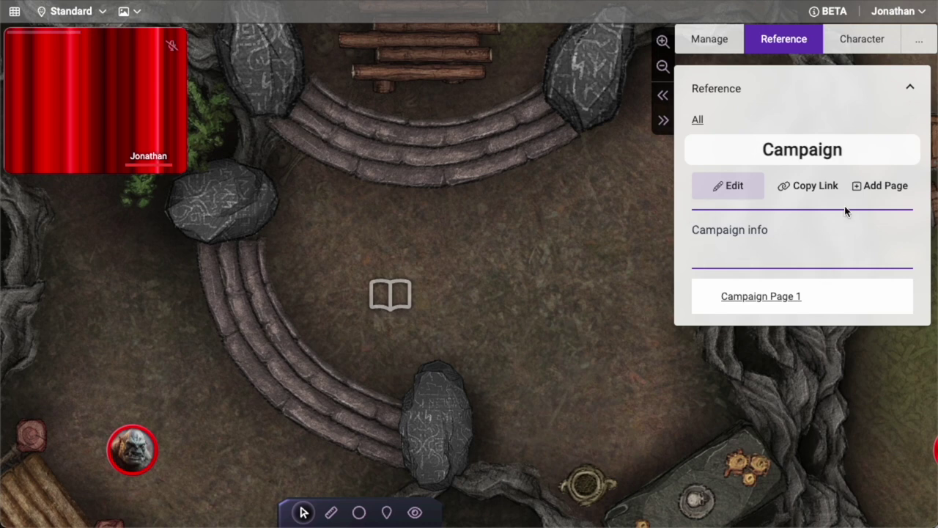
# - Create an 'Intro' page under path 'Chapter 01' with body 'This is the intro'
pyautogui.click(879, 185)
pyautogui.click(303, 155)
pyautogui.write('Chapter 01')
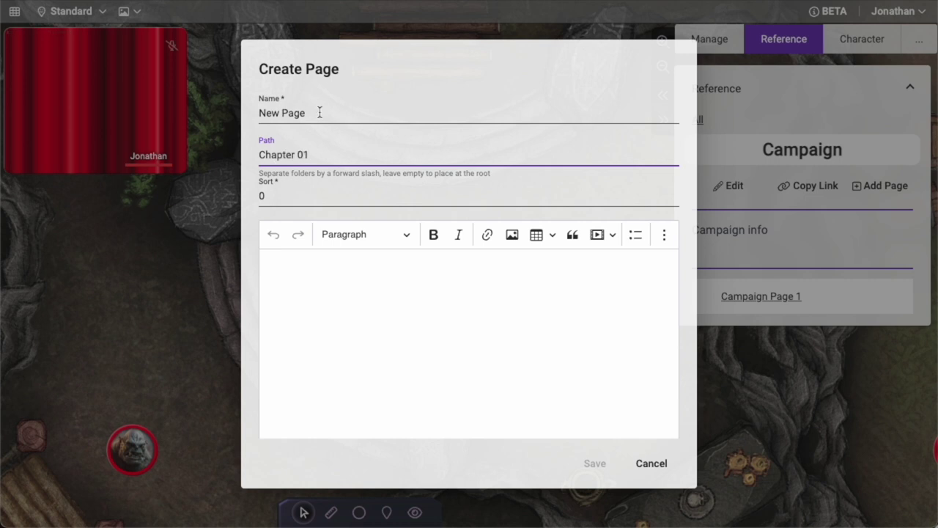
pyautogui.moveTo(318, 113); pyautogui.dragTo(244, 112)
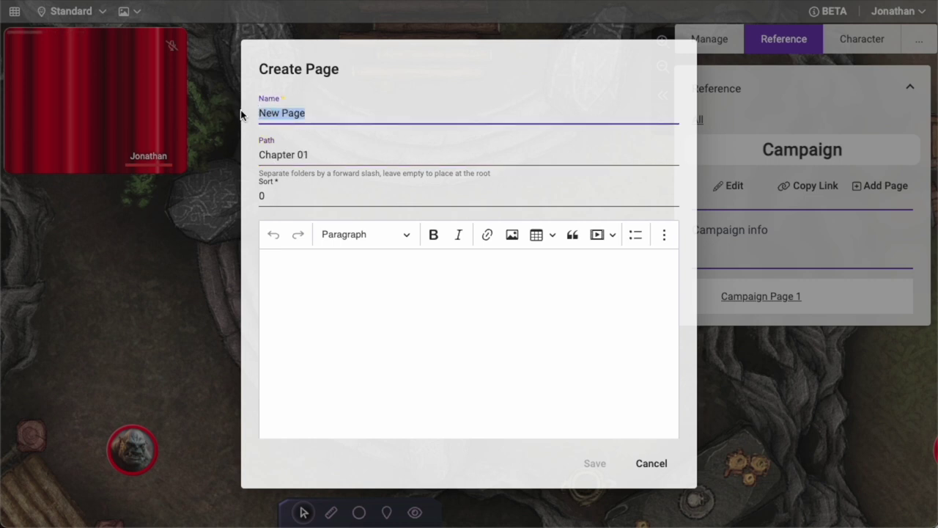
pyautogui.write('THis')
pyautogui.press('BackSpace')
pyautogui.press('BackSpace')
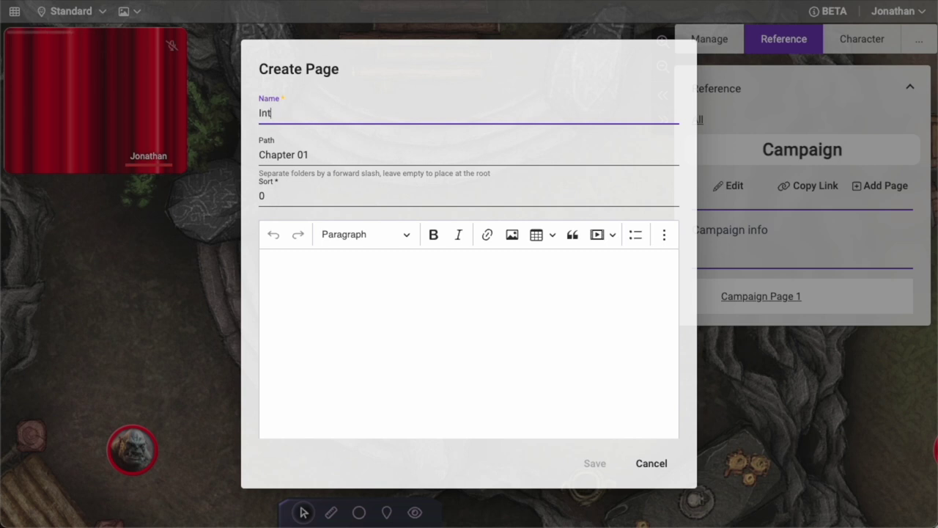
pyautogui.click(354, 314)
pyautogui.write('This is the intro')
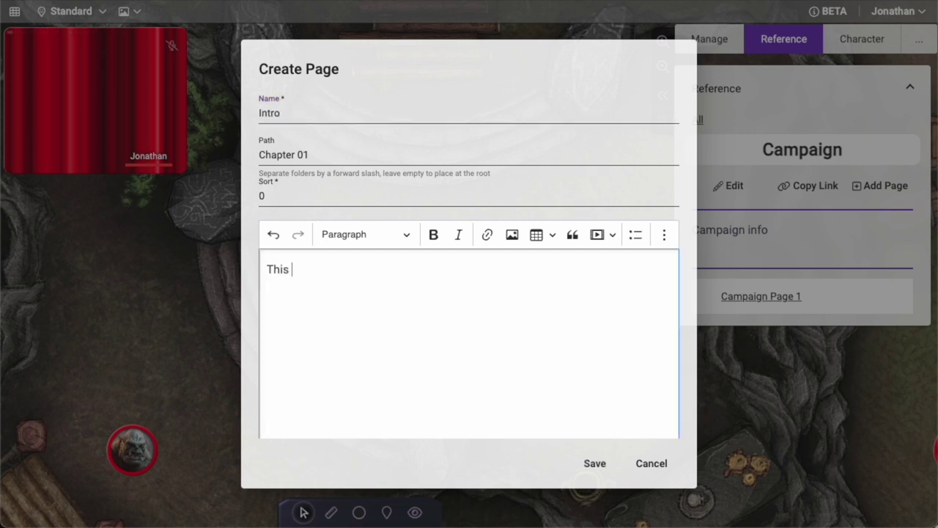
pyautogui.click(596, 460)
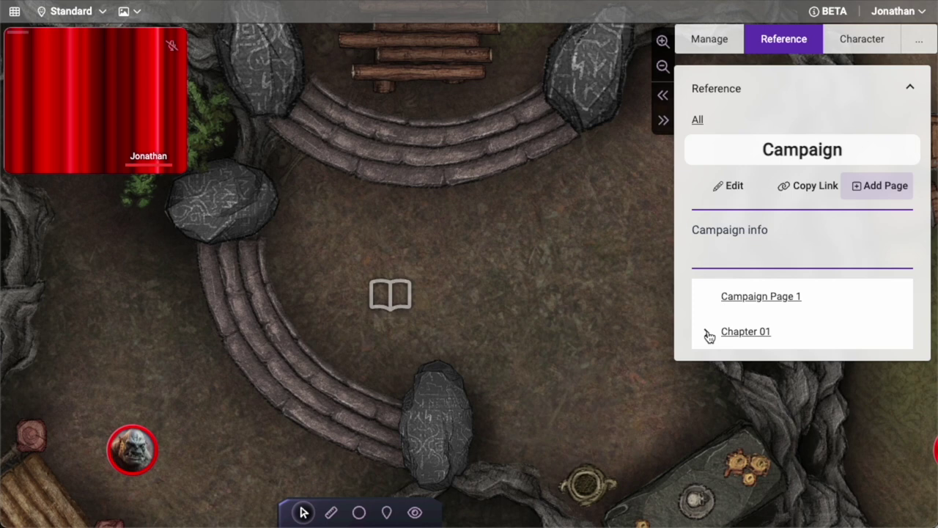
# - Browse Campaign Page 1, Chapter 01 and Intro, ending on the Chapter 01 page
pyautogui.click(709, 334)
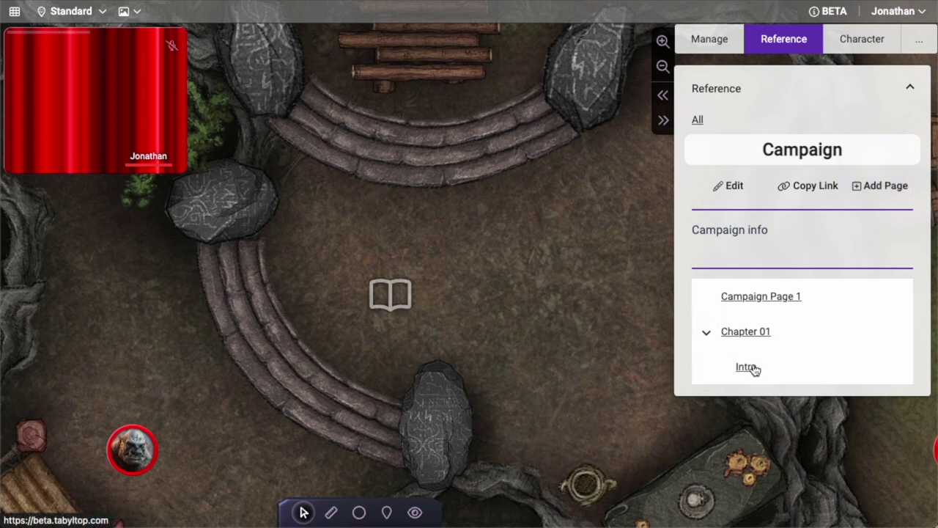
pyautogui.click(760, 296)
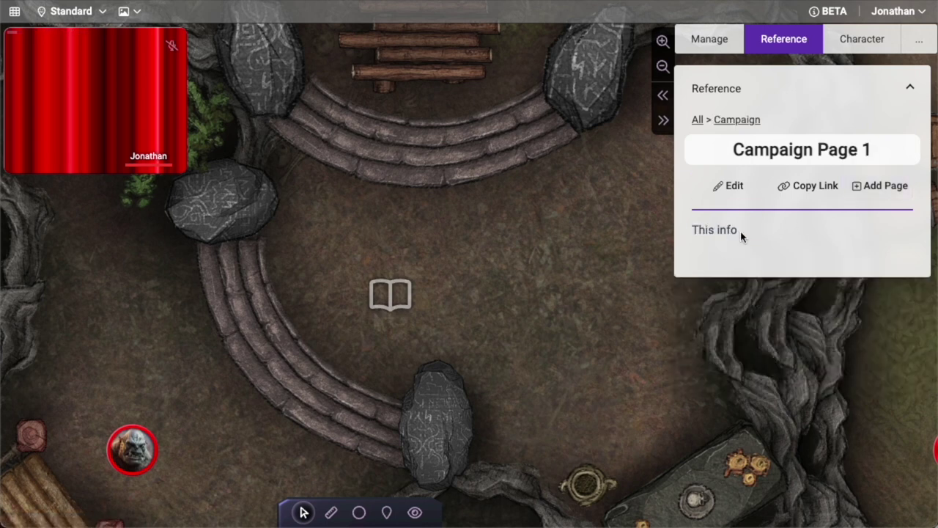
pyautogui.click(736, 120)
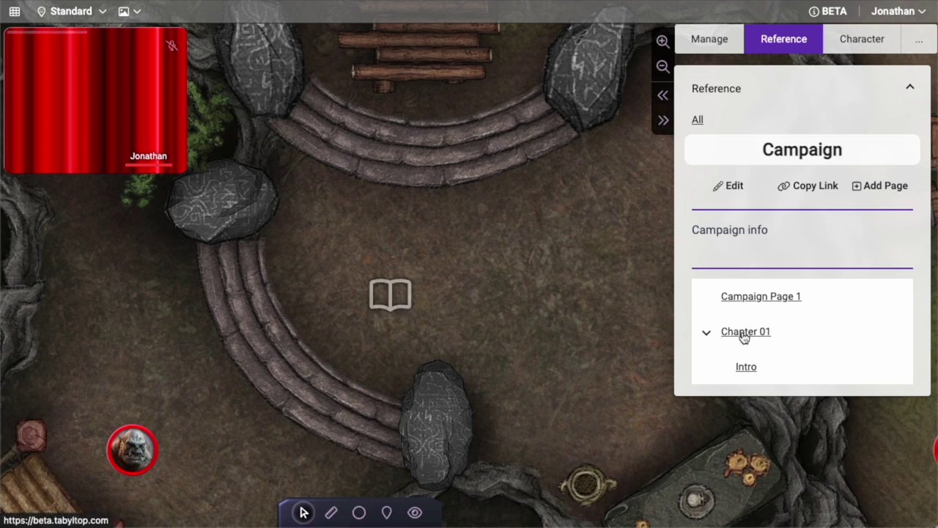
pyautogui.click(744, 332)
pyautogui.click(732, 240)
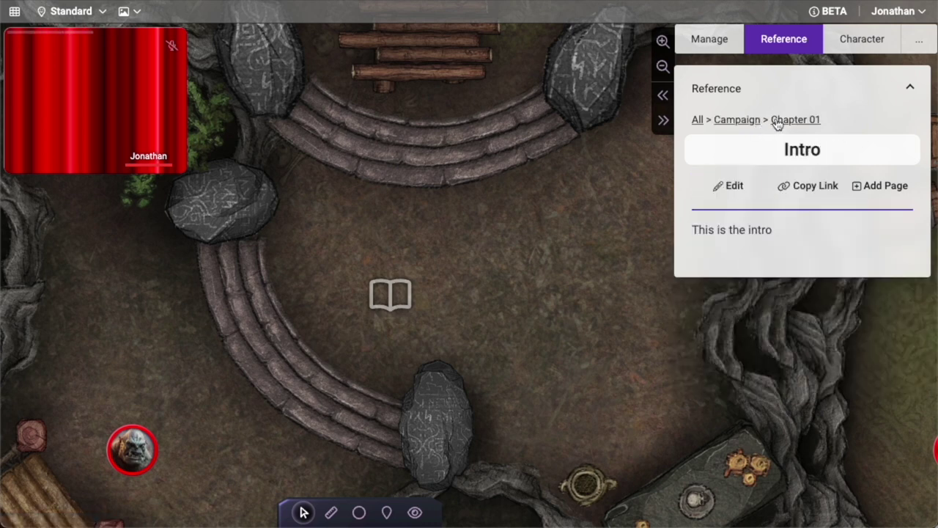
pyautogui.click(790, 124)
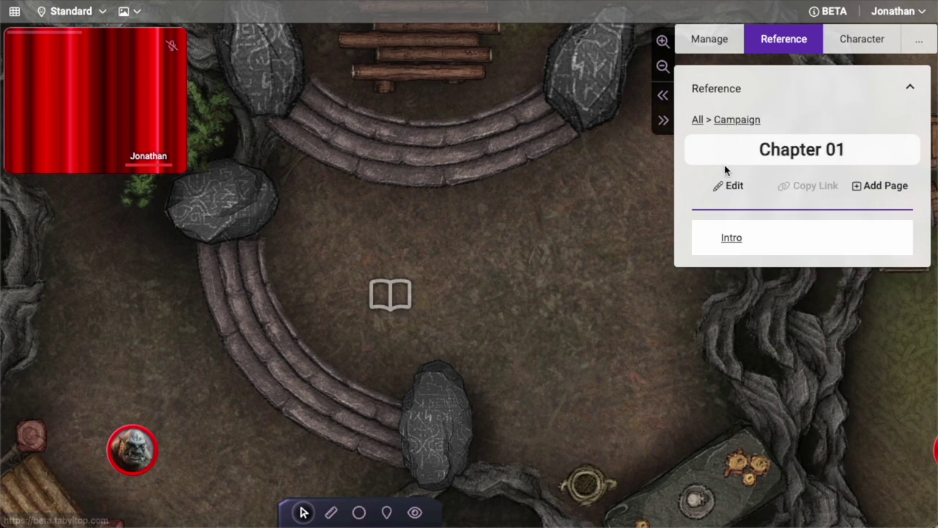
# - Save 'Add info about chapter' as Chapter 01's description and return to All
pyautogui.click(735, 187)
pyautogui.click(355, 296)
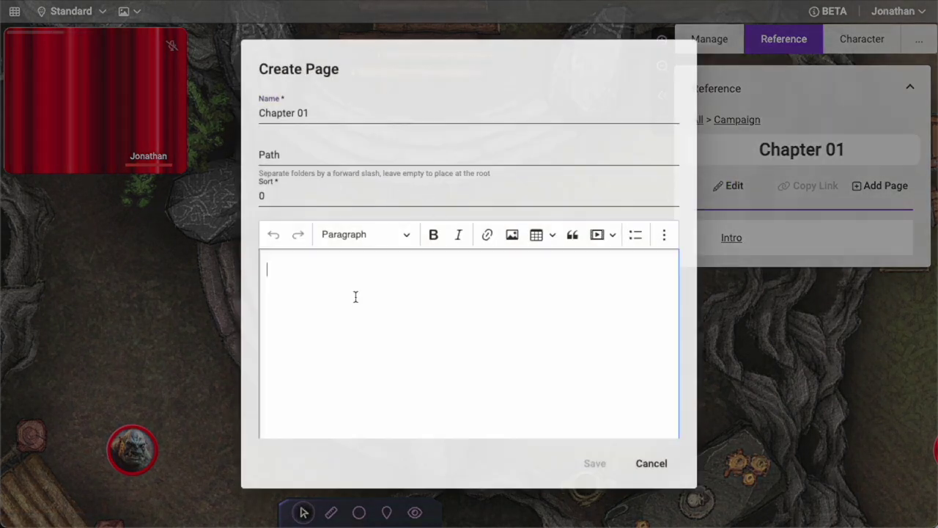
pyautogui.write('Add info about chapter')
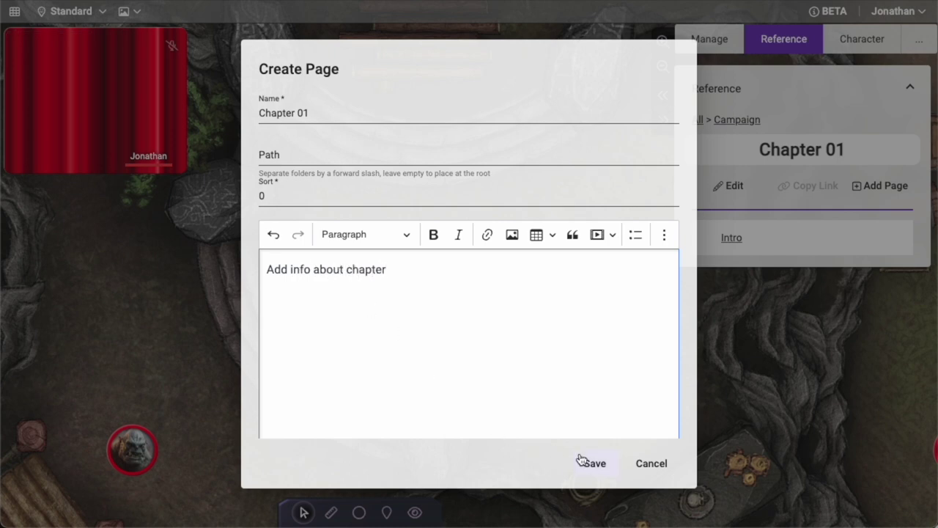
pyautogui.click(586, 464)
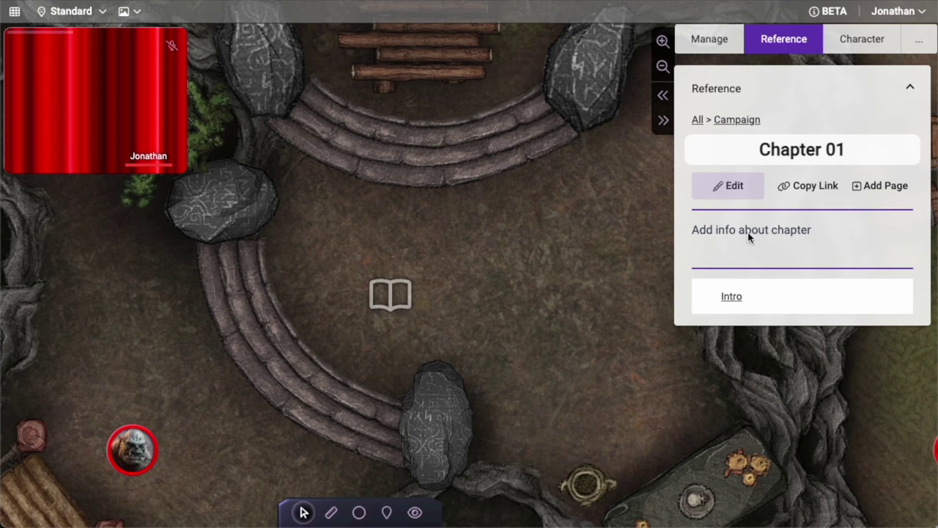
pyautogui.click(699, 121)
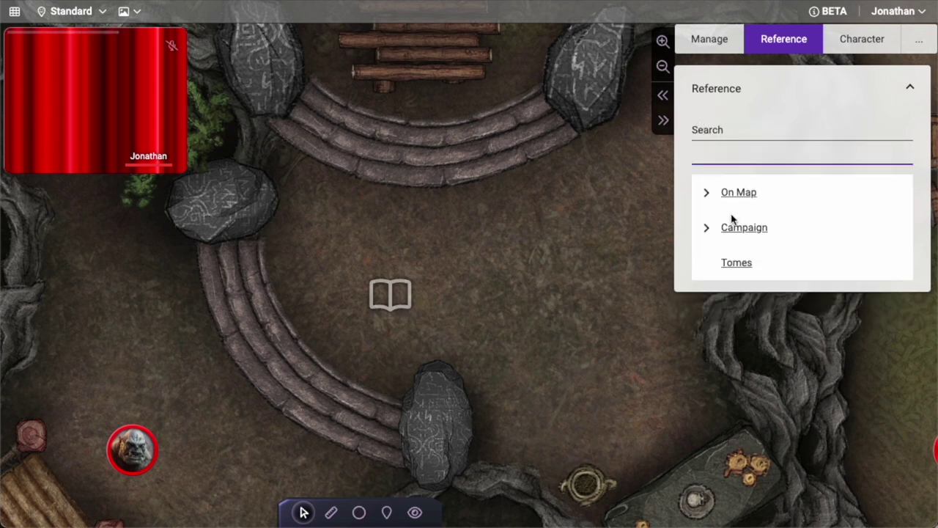
pyautogui.click(708, 229)
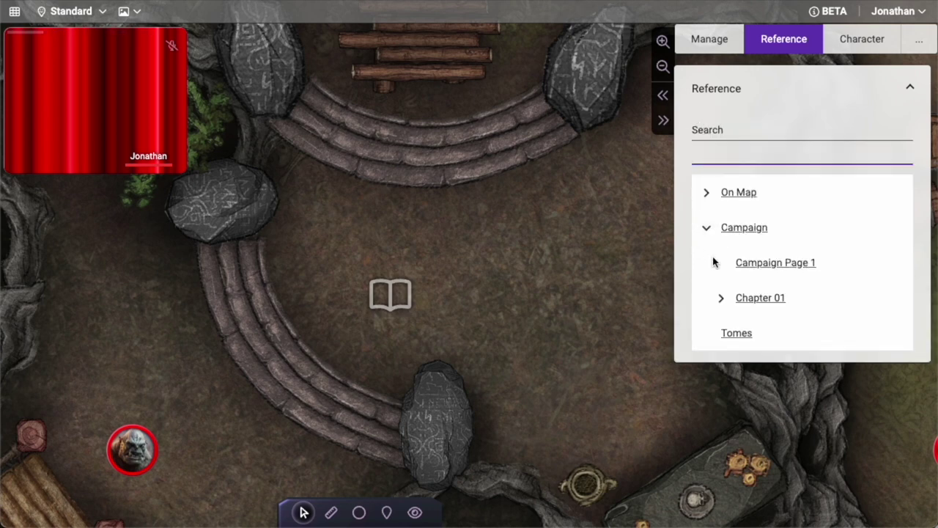
pyautogui.click(722, 298)
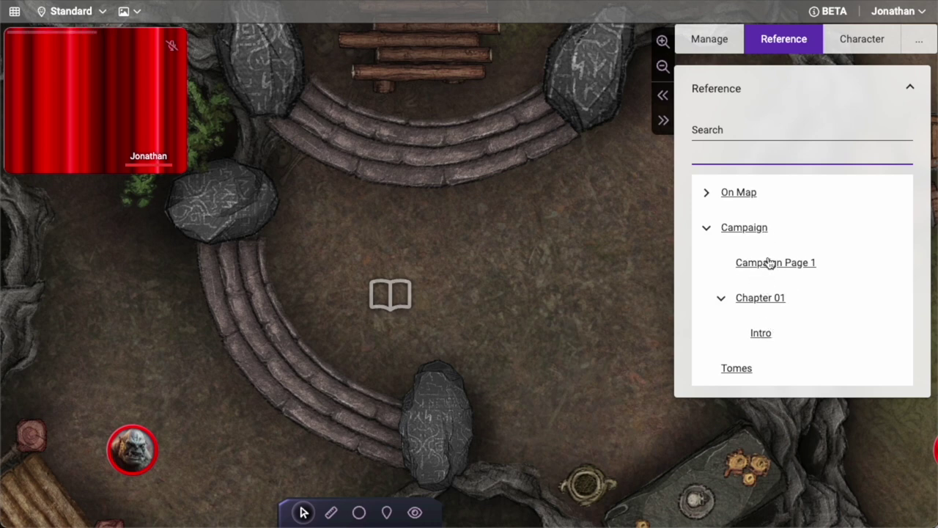
pyautogui.click(708, 230)
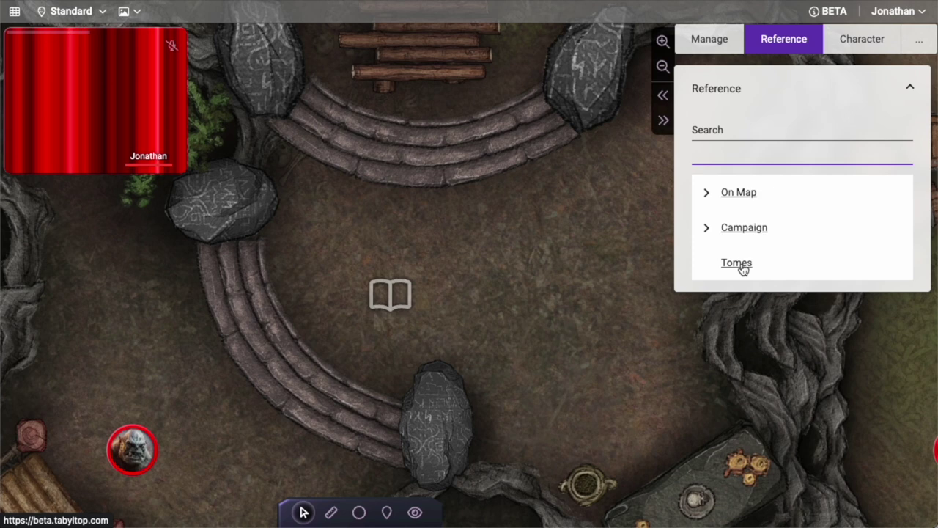
# - Add the Spells tome to the Tomes section
pyautogui.click(740, 265)
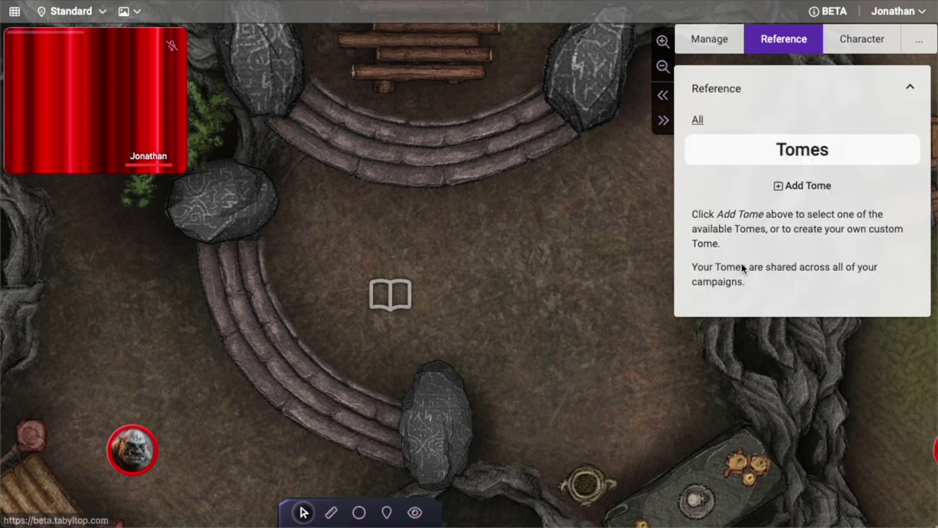
pyautogui.click(800, 189)
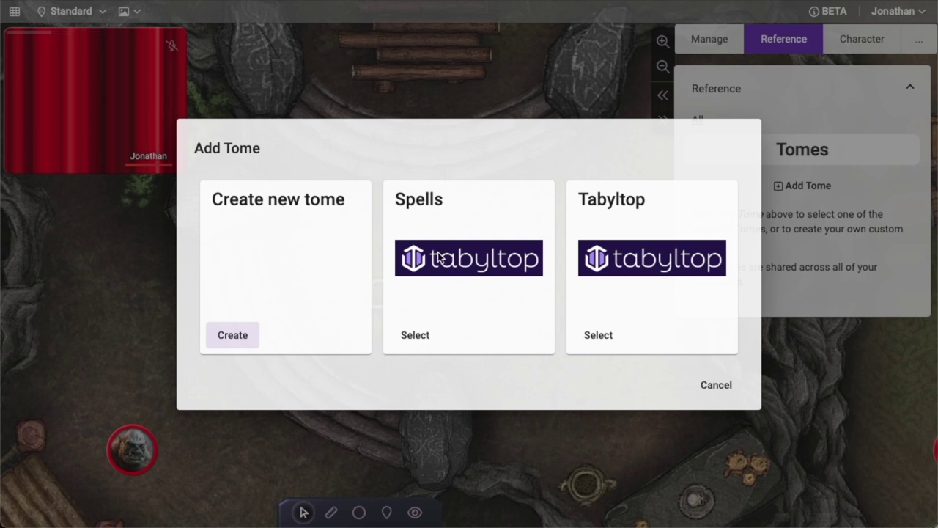
pyautogui.click(417, 334)
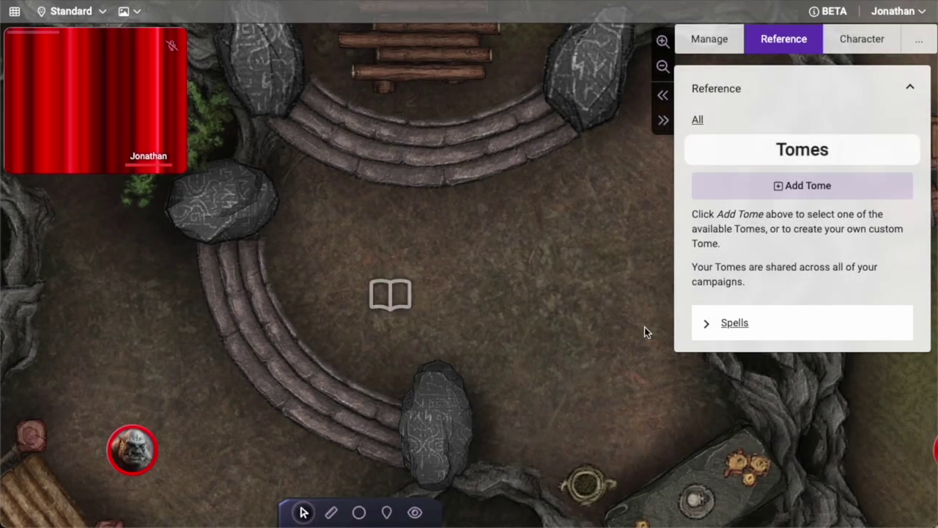
# - Browse the Spells tome's D spells, then start adding another tome
pyautogui.click(708, 330)
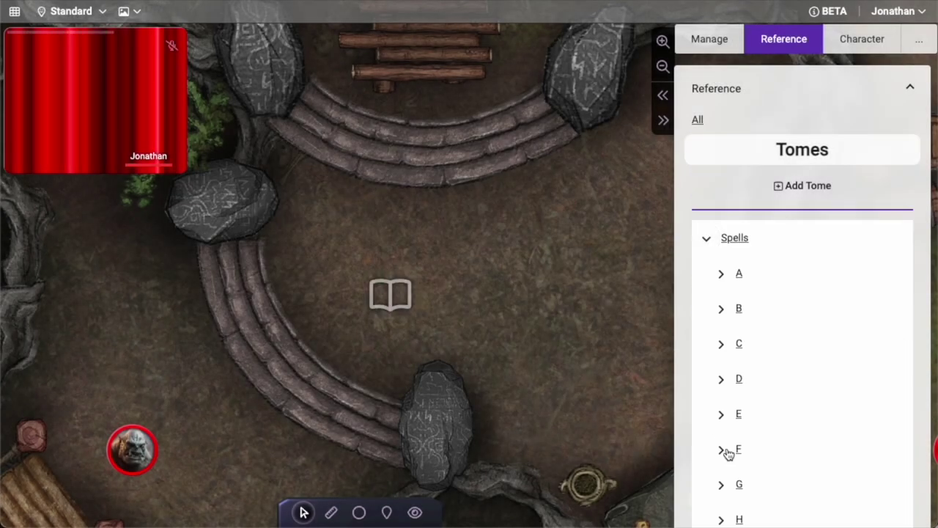
pyautogui.scroll(-3, 726, 451)
pyautogui.scroll(-3, 727, 453)
pyautogui.scroll(5, 726, 451)
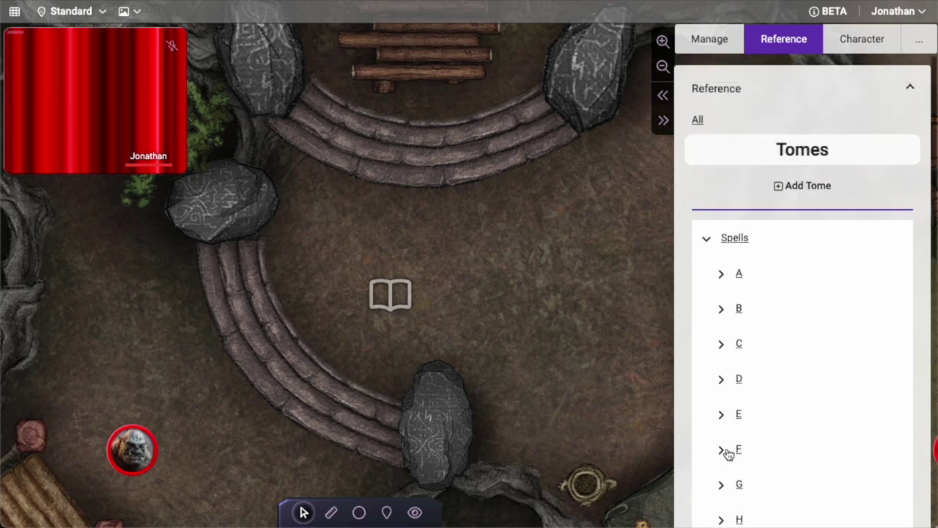
pyautogui.click(724, 387)
pyautogui.scroll(-10, 738, 413)
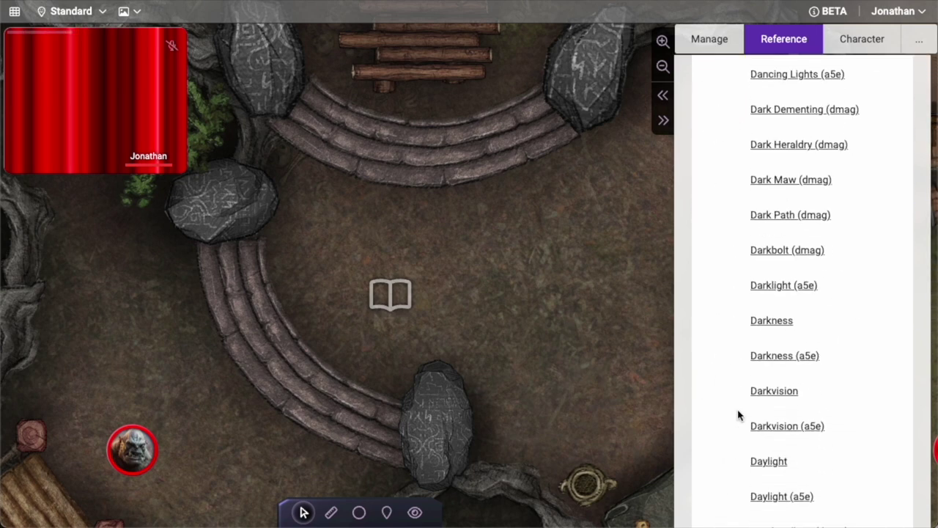
pyautogui.scroll(-3, 737, 412)
pyautogui.scroll(10, 738, 413)
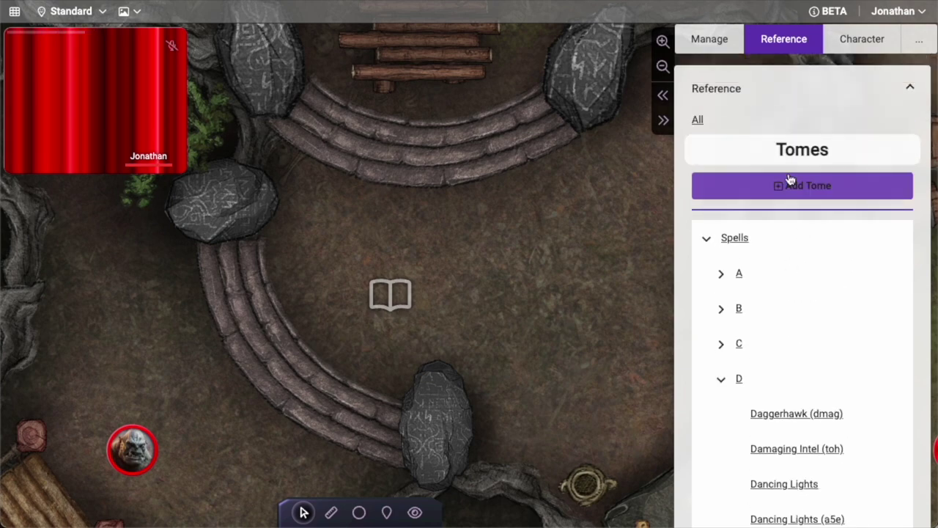
pyautogui.click(795, 192)
# - Create and open a custom tome 'Book of the dead' described 'This is my book'
pyautogui.click(240, 336)
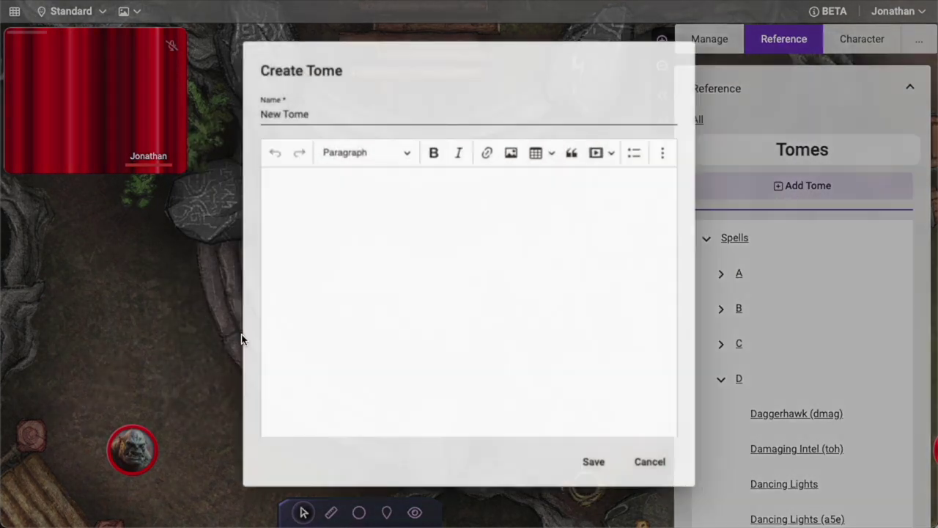
pyautogui.write('Book of the dead')
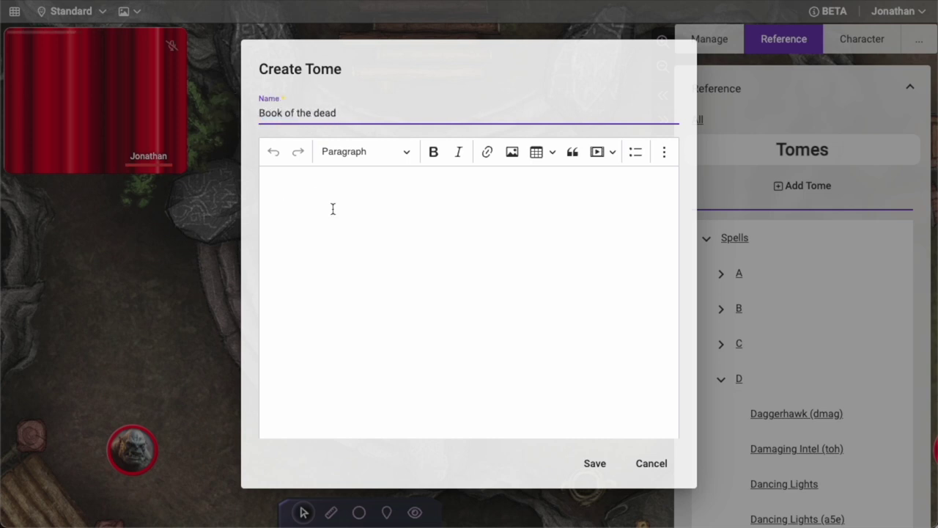
pyautogui.click(334, 209)
pyautogui.write('This is my bo')
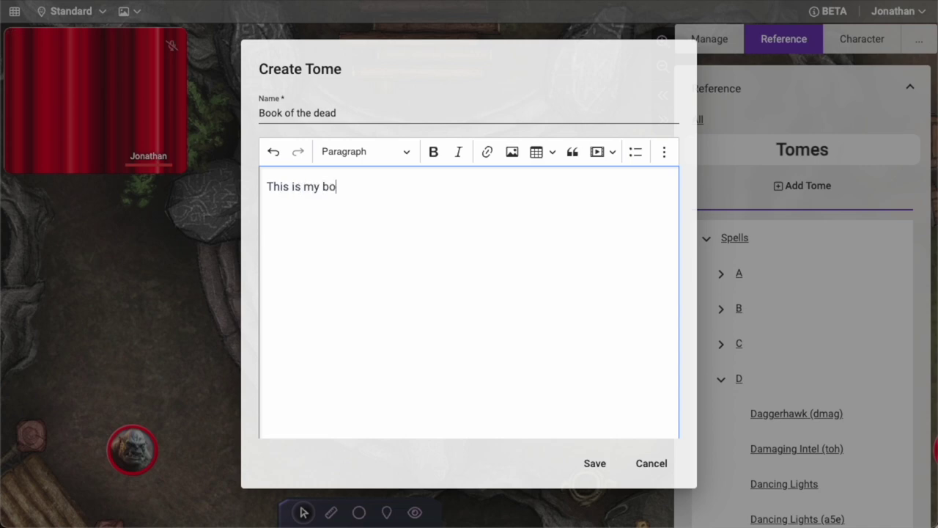
pyautogui.click(594, 464)
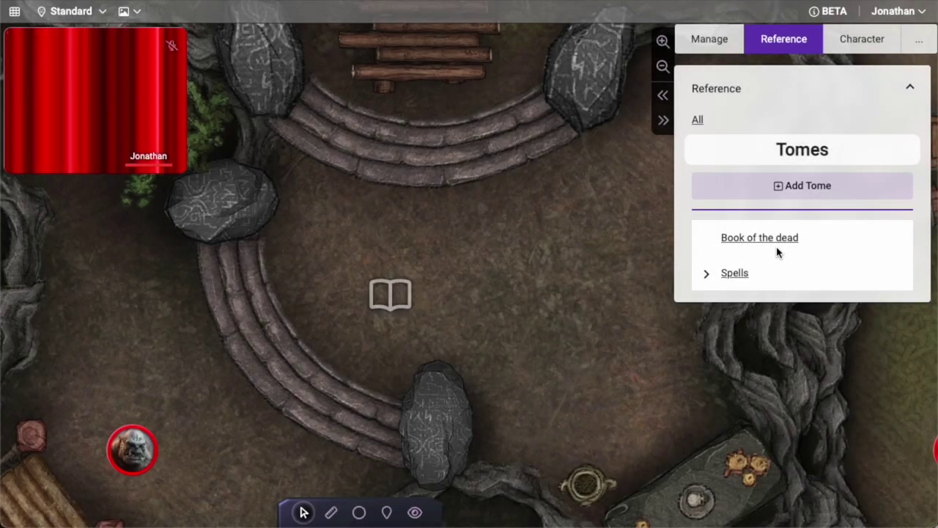
pyautogui.click(777, 245)
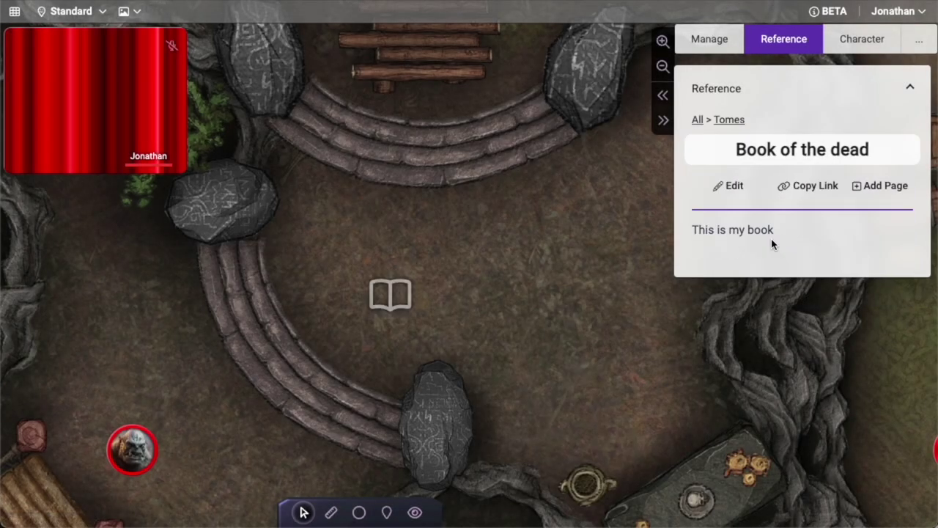
# - Add a new page to Book of the dead and paste the copied Gems table into its body
pyautogui.click(882, 189)
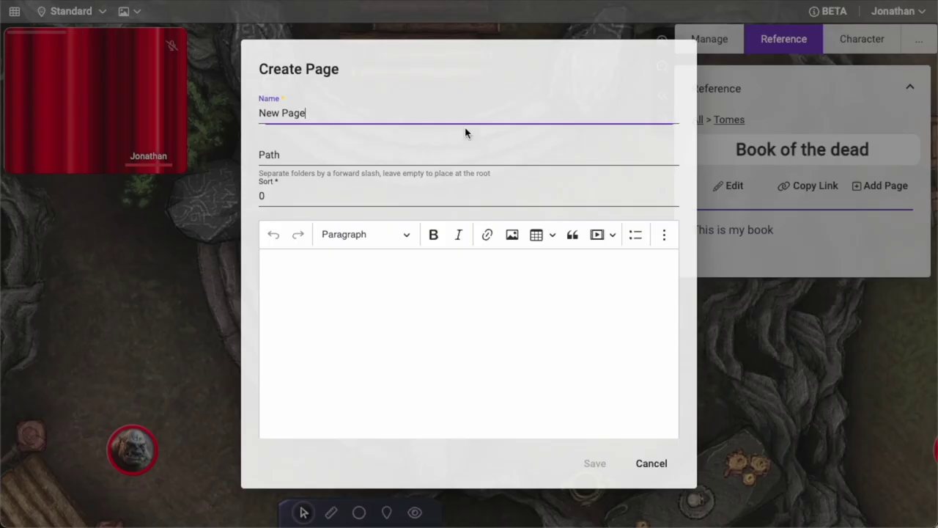
pyautogui.click(344, 300)
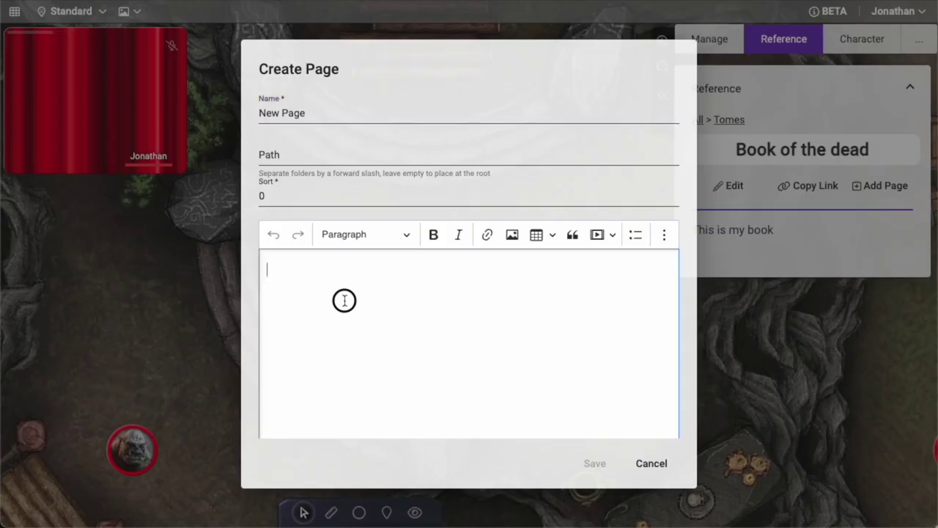
pyautogui.write('d12\t10 GP Gemstones\t50 GP Gemstones 1\tAzurite (opaque mottled deep blue)\tBloodstone (opaque dark gray with red flecks) 2\tBanded agate (translucent striped brown, blue, white, or red)\tCarnelian (opaque orange to red-brown) 3\tBlue quartz (transparent pale blue)\tChalcedony (opaque white) 4\tEye agate (translucent circles of gray, white, brown, blue, or green)\tChrysoprase (translucent green) 5\tHematite (opaque gray-black)\tCitrine (transparent pale yellow-brown) 6\tLapis lazuli (opaque light and dark blue with yellow flecks)\tJasper (opaque blue, black, or brown) 7\tMalachite (opaque striated light and dark green)\tMoonstone (translucent white with pale blue glow) 8\tMoss agate (translucent pink or yellow-white with mossy gray or green markings)\tOnyx (opaque bands of black and white, or pure black or white) 9\tObsidian (opaque black)\tQuartz (transparent white, smoky gray, or yellow) 10\tRhodochrosite (opaque light pink)\tSardonyx (opaque bands of red and white) 11\tTiger eye (translucent brown with golden center)\tStar rose quartz (translucent rosy stone with white star-shaped center) 12\tTurquoise (opaque light blue-green)\tZircon (transparent pale blue-green)')
pyautogui.scroll(10, 396, 231)
# - Name the page 'Treasure 01', set its path to 'treasures', save, and expand the folder
pyautogui.moveTo(293, 113); pyautogui.dragTo(253, 123)
pyautogui.write('Tr')
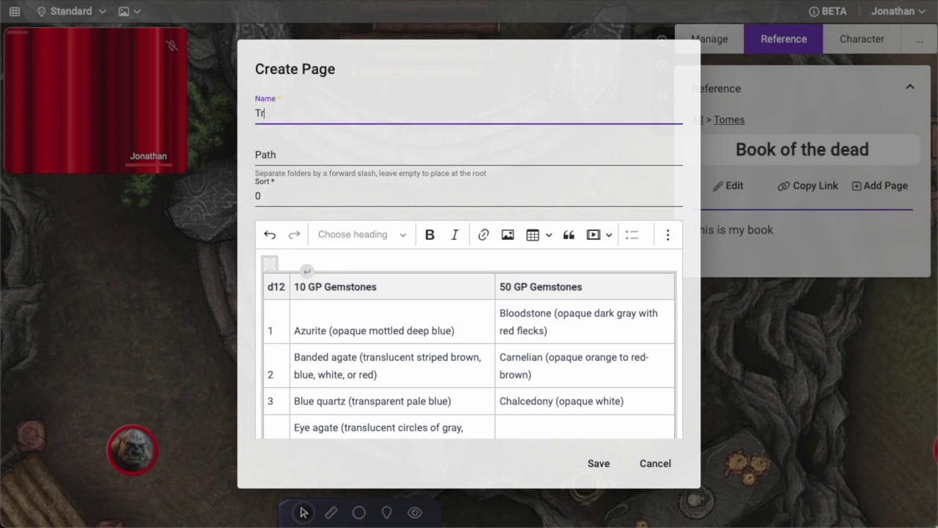
pyautogui.click(293, 154)
pyautogui.write('treasures')
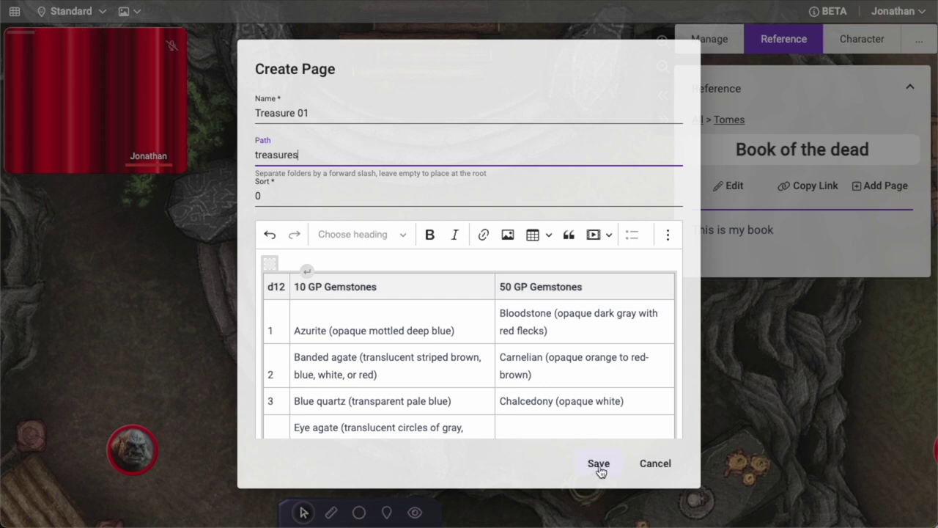
pyautogui.click(599, 463)
pyautogui.click(707, 296)
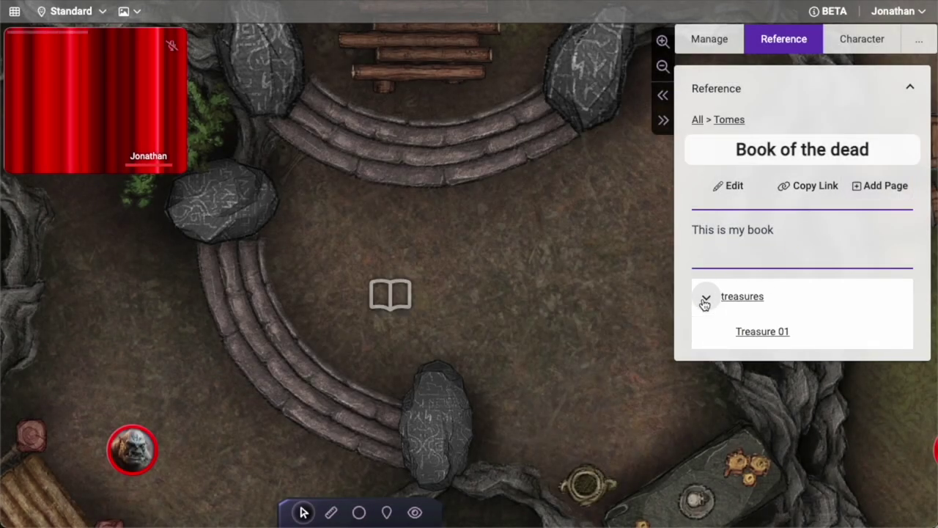
# - Open the Treasure 01 page from Book of the dead in the Tomes list
pyautogui.click(729, 120)
pyautogui.click(707, 237)
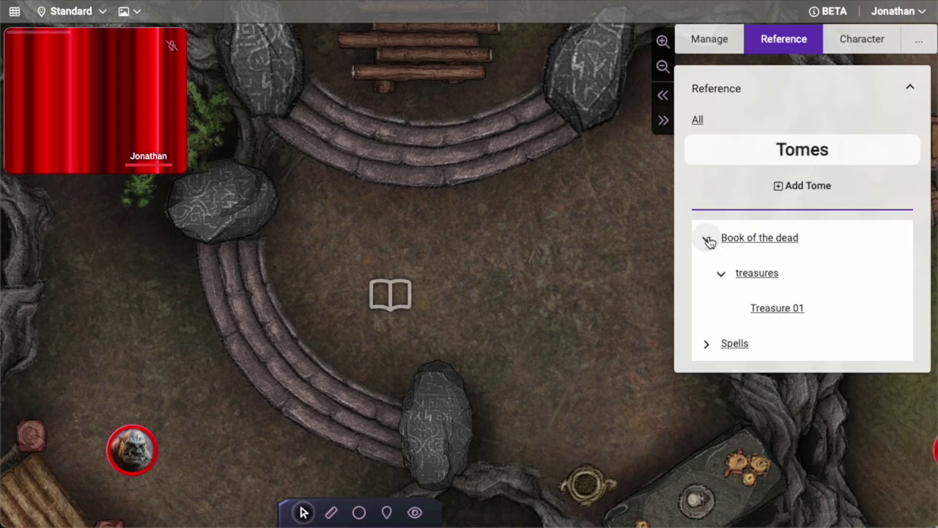
pyautogui.click(770, 311)
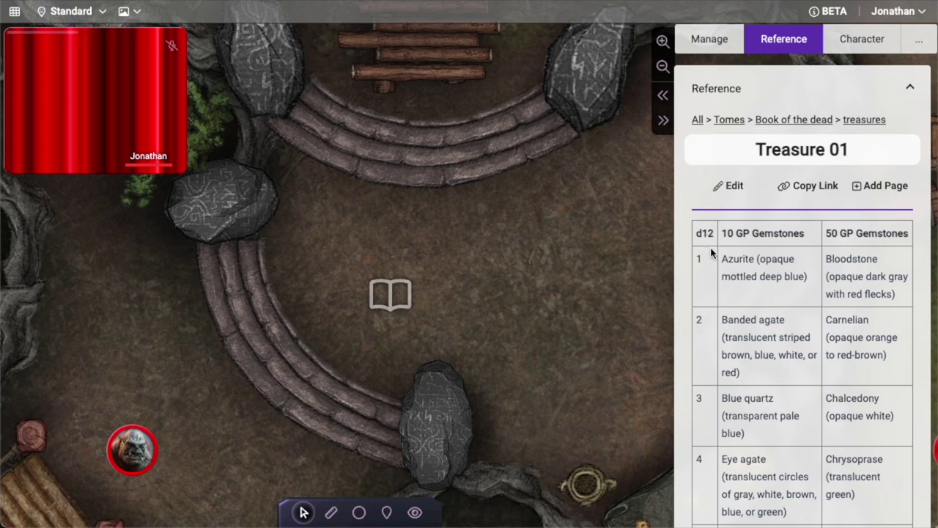
# - Change the table header from d12 to 1d12, save, and roll it for a 3
pyautogui.click(732, 188)
pyautogui.click(272, 286)
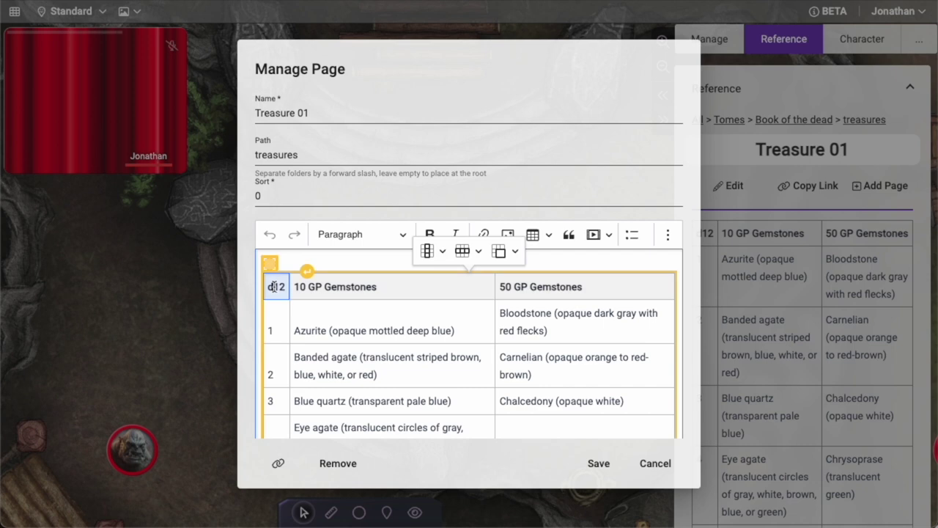
pyautogui.write('1')
pyautogui.click(598, 463)
pyautogui.click(711, 251)
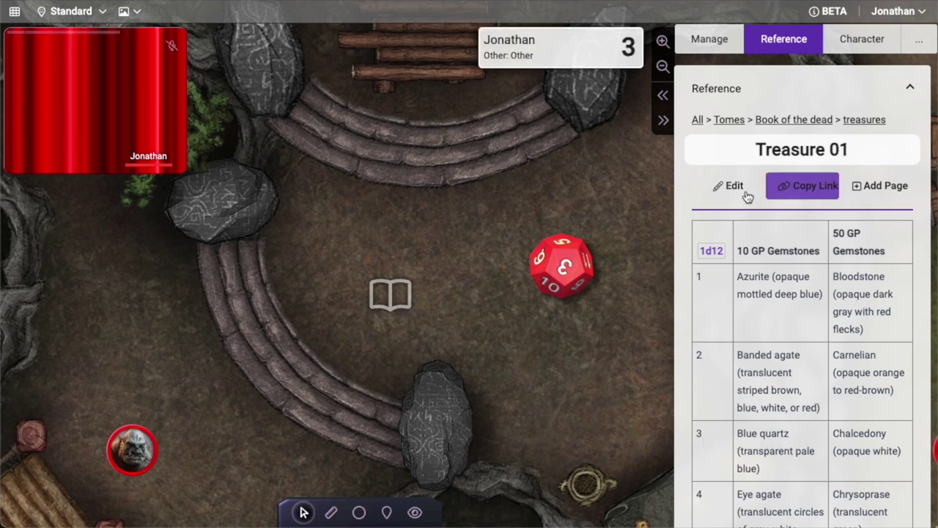
# - Return to the Tomes list, collapse Book of the dead, and cancel Add Tome without adding one
pyautogui.click(783, 121)
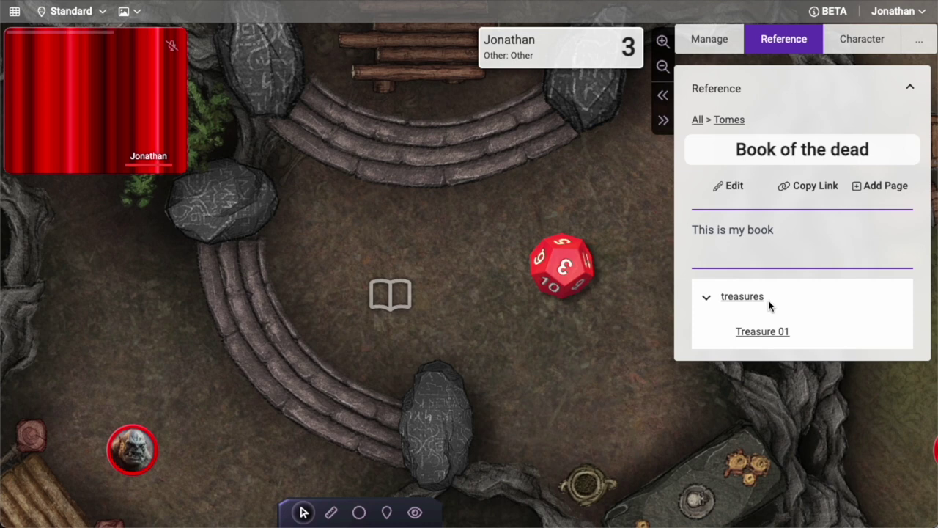
pyautogui.click(726, 122)
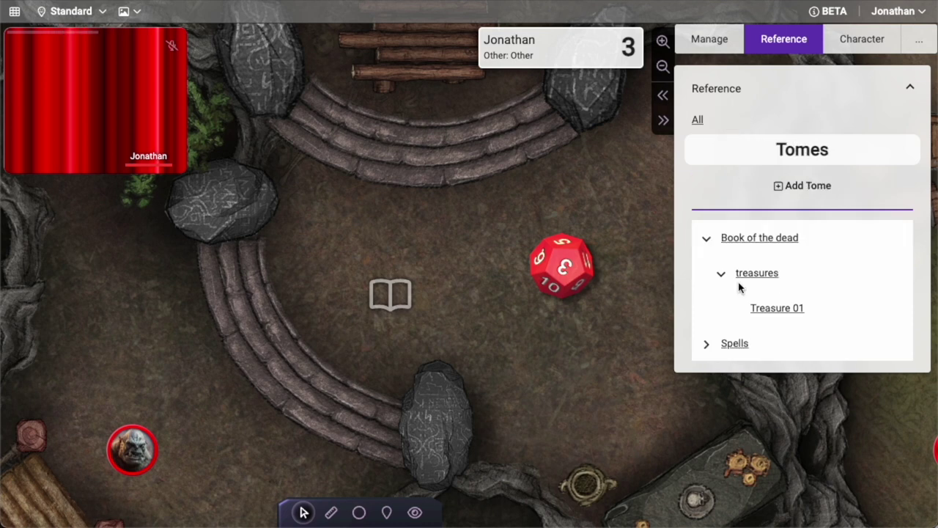
pyautogui.click(710, 240)
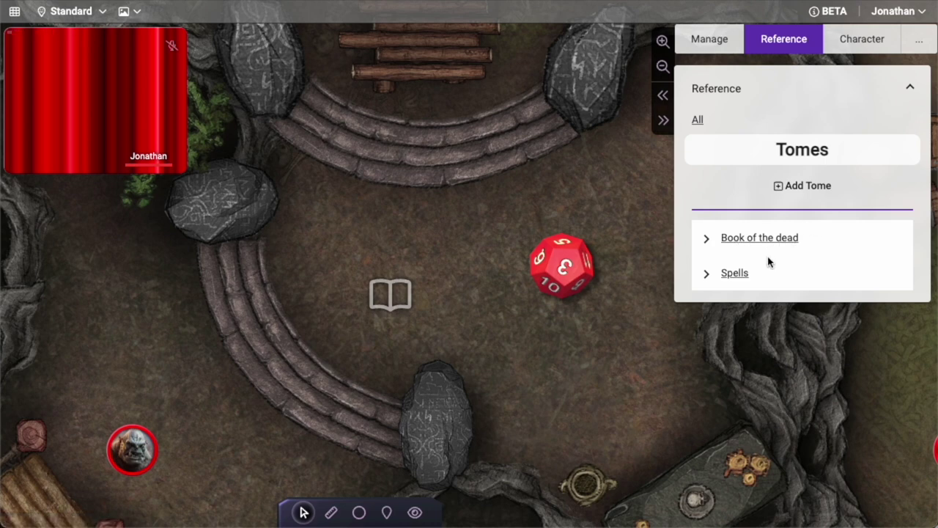
pyautogui.click(783, 187)
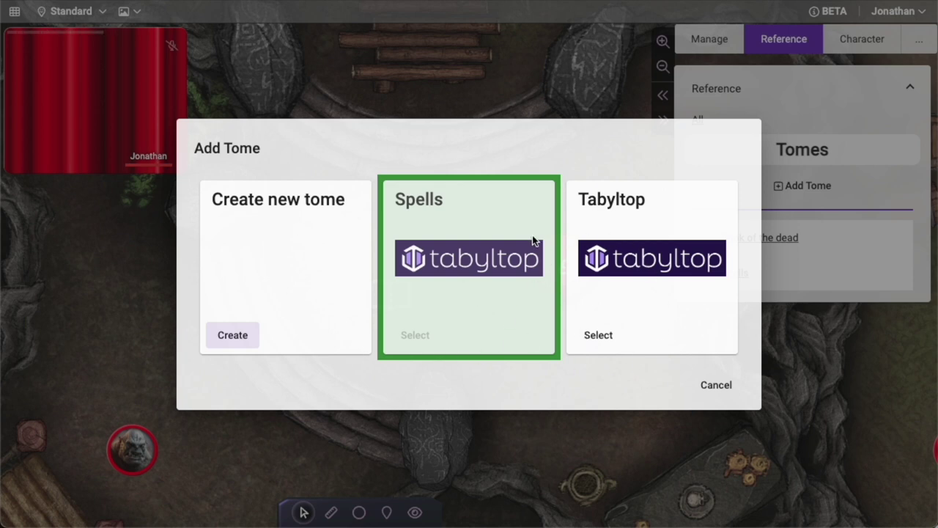
pyautogui.click(713, 387)
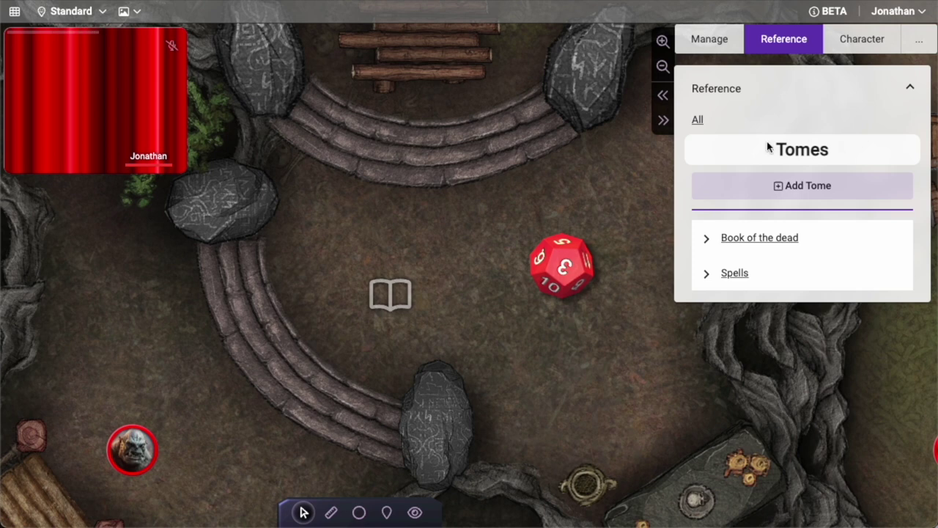
# - Go to the top-level reference list and expand Tomes to show Book of the dead and Spells
pyautogui.click(695, 123)
pyautogui.click(707, 266)
pyautogui.click(707, 270)
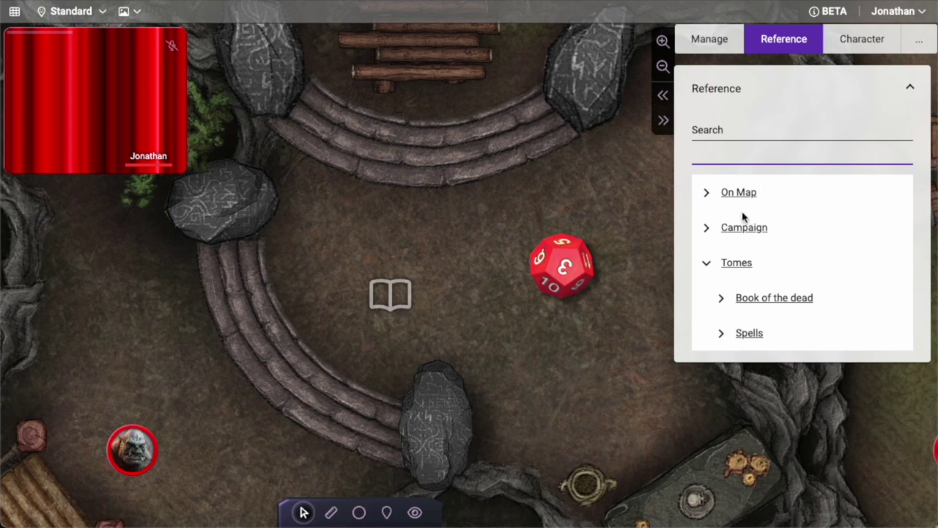